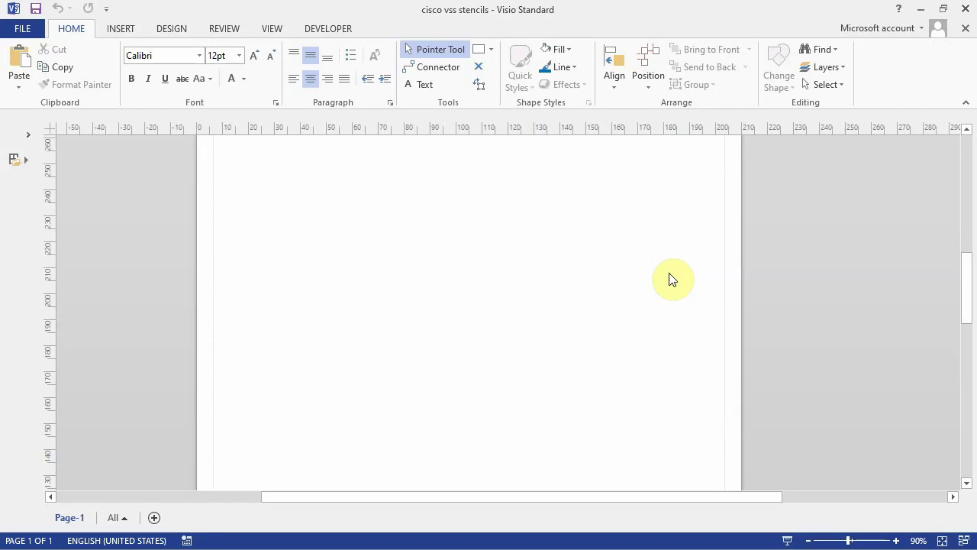
{"action": "left_click", "coordinate": [492, 50]}
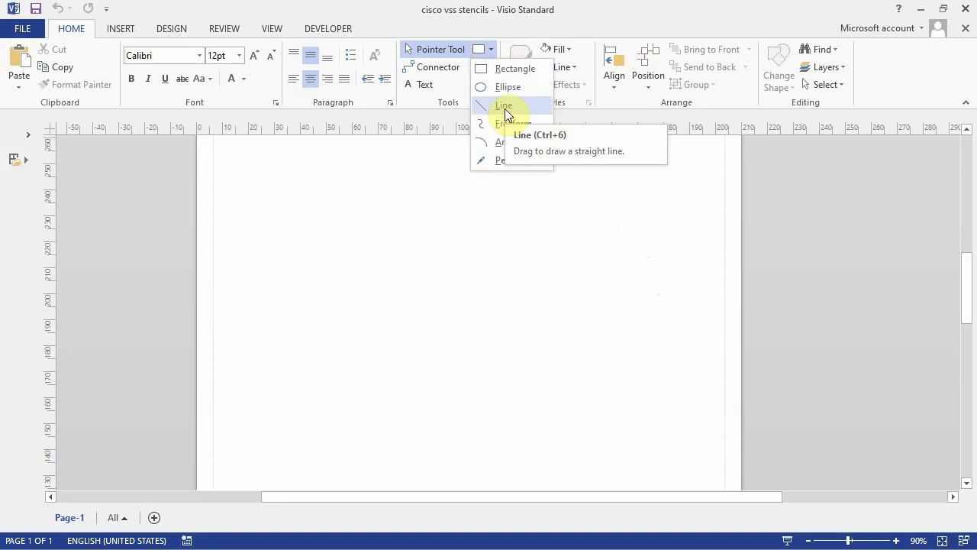
{"action": "key", "text": "Escape"}
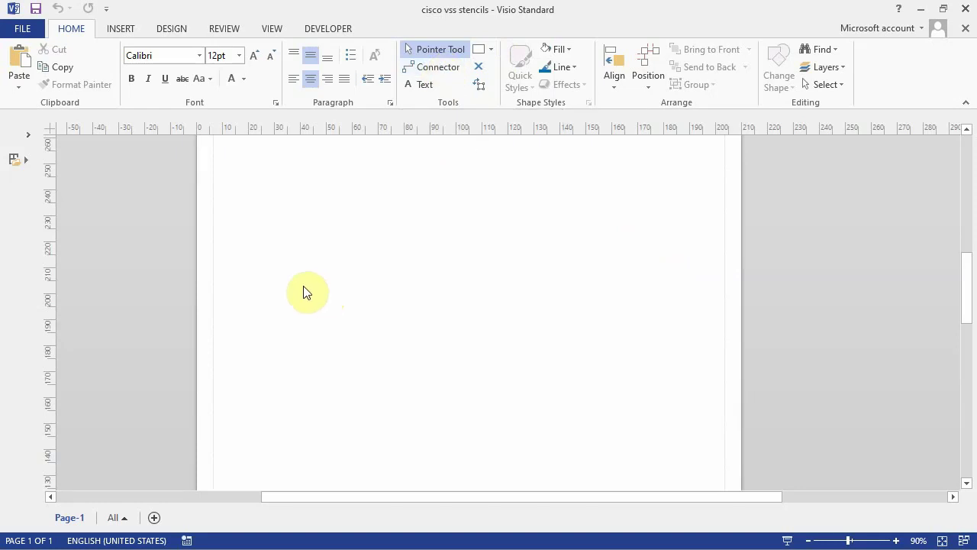
Load the Cisco VSS Stencils from My Shapes, and widen the collapsed Shapes window to show its Quick Shapes
{"action": "left_click", "coordinate": [15, 159]}
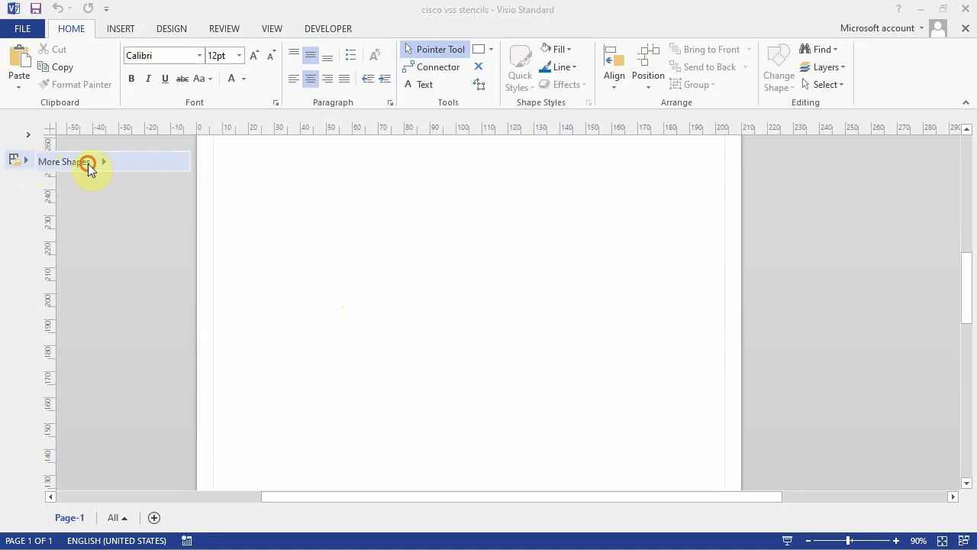
{"action": "left_click", "coordinate": [88, 163]}
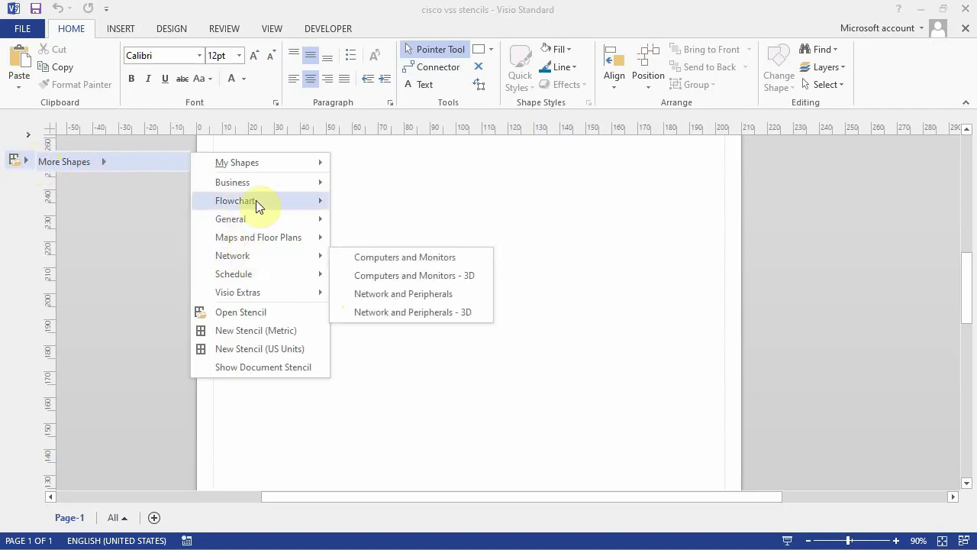
{"action": "mouse_move", "coordinate": [262, 162]}
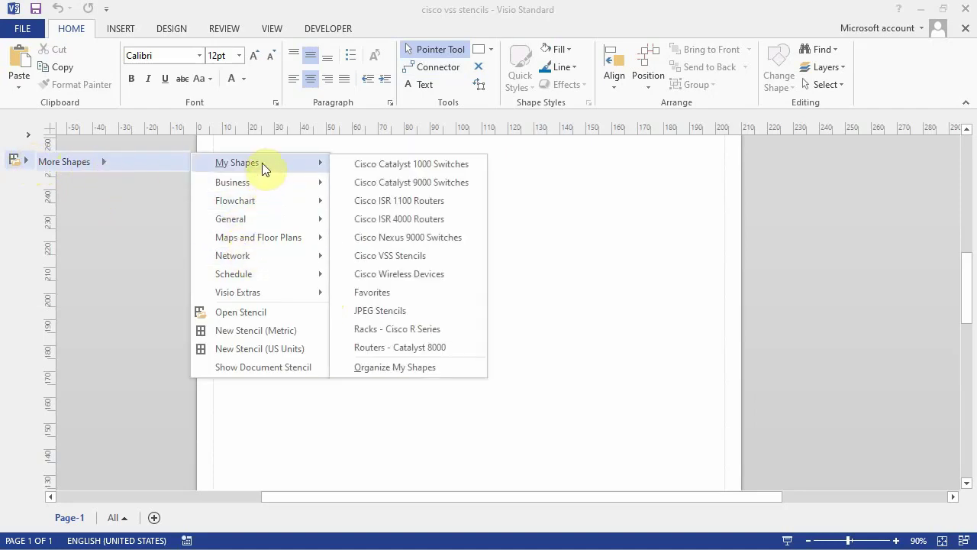
{"action": "left_click", "coordinate": [395, 259]}
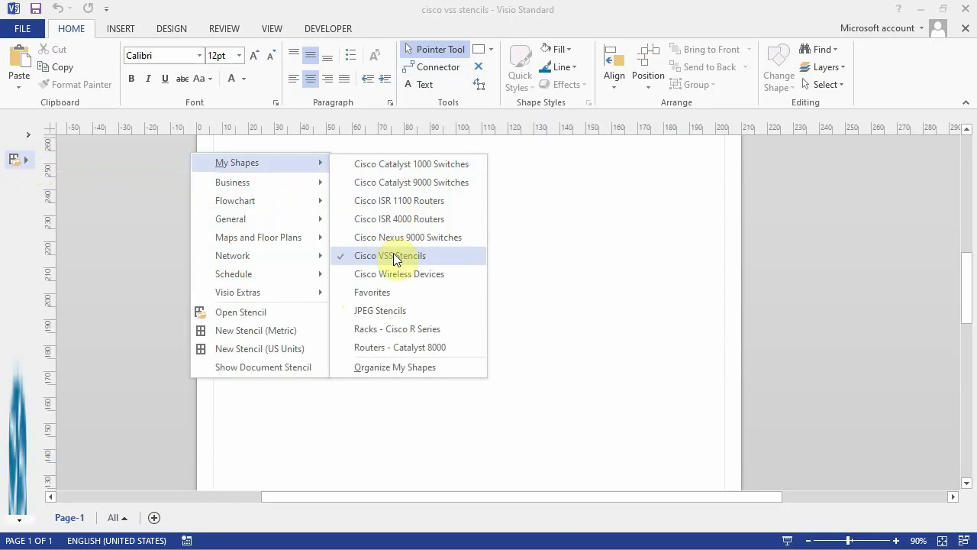
{"action": "left_click_drag", "start_coordinate": [39, 289], "coordinate": [155, 288]}
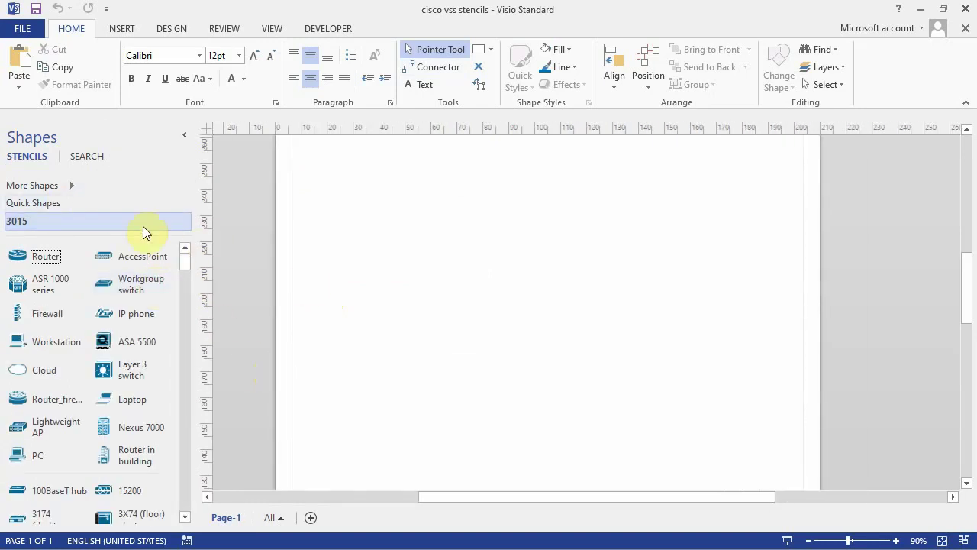
{"action": "left_click", "coordinate": [108, 207]}
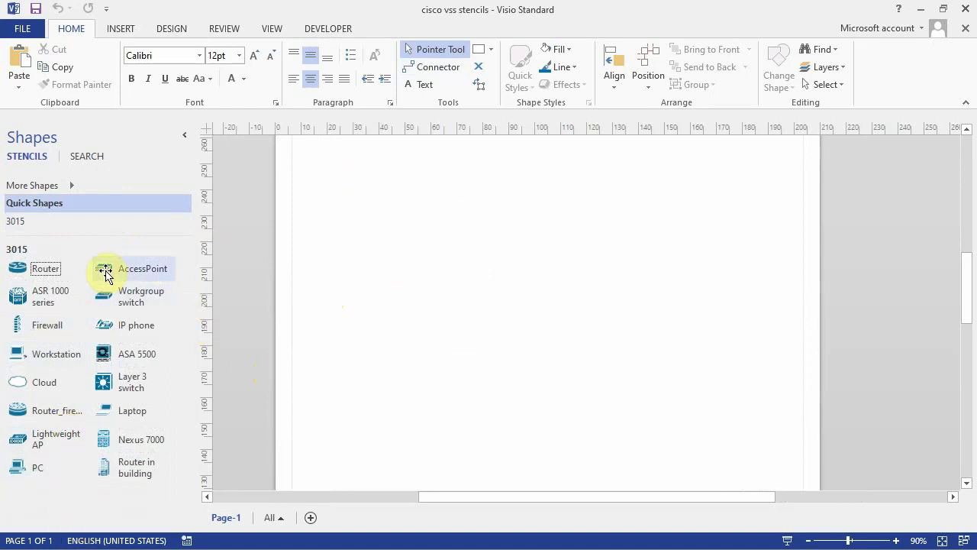
Place an AccessPoint and, to its left, a Workgroup switch on the page, adjusting their positions so they sit level
{"action": "left_click_drag", "start_coordinate": [105, 273], "coordinate": [597, 267]}
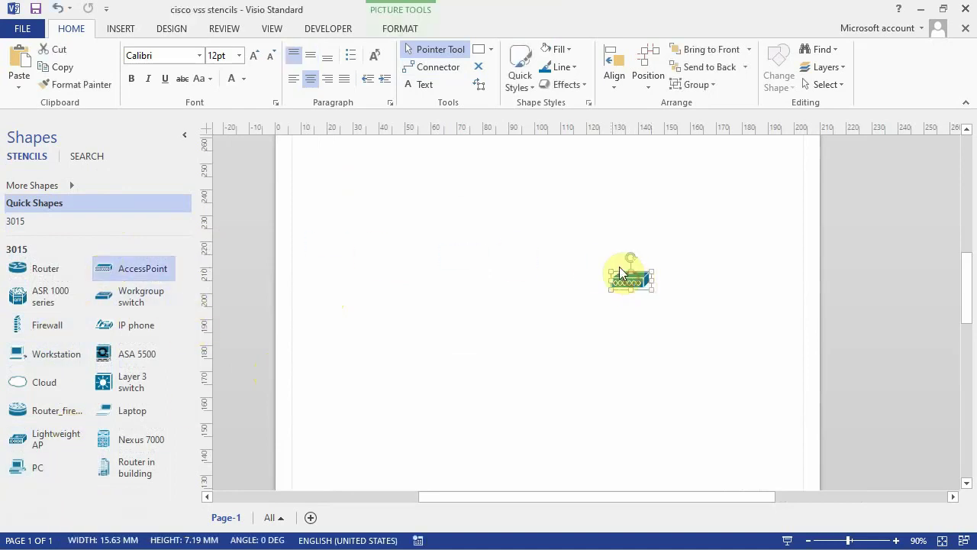
{"action": "left_click", "coordinate": [508, 286]}
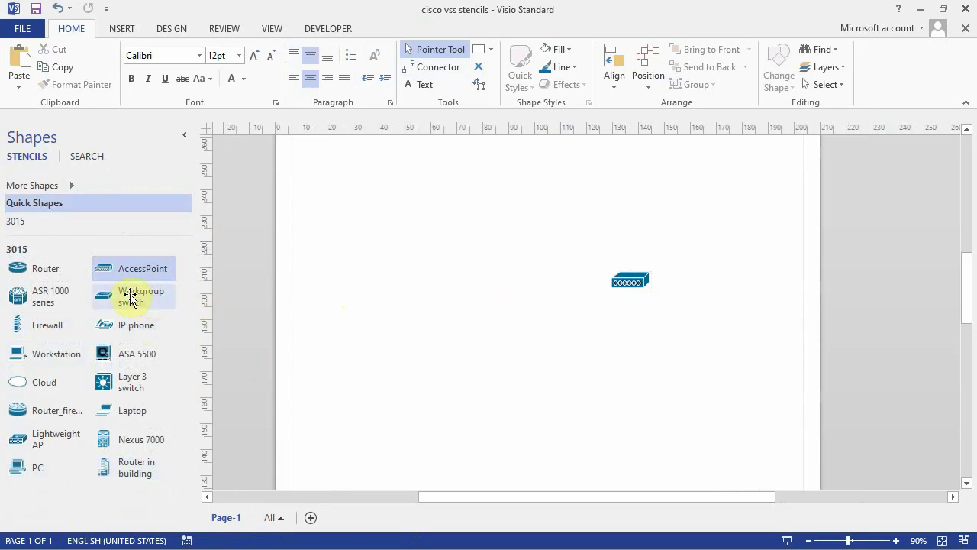
{"action": "left_click_drag", "start_coordinate": [128, 293], "coordinate": [446, 284]}
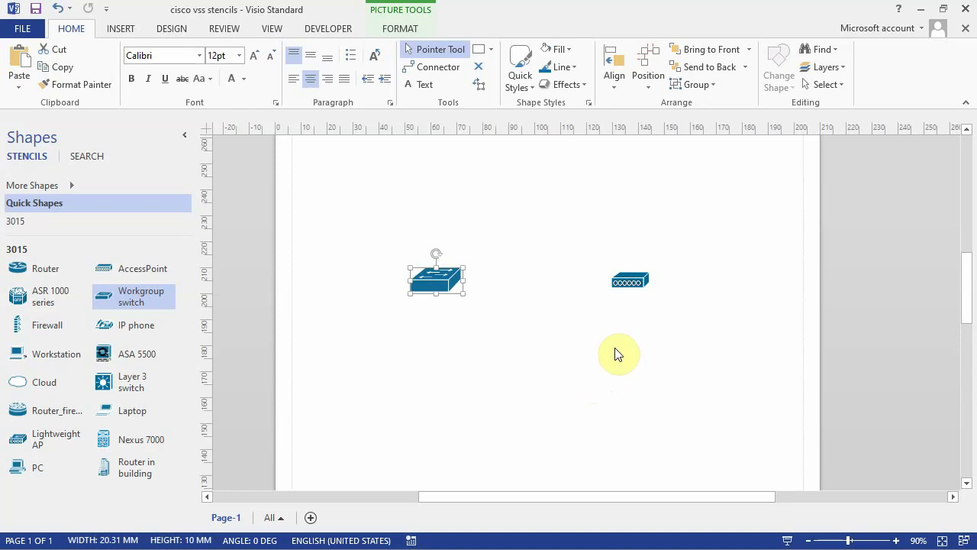
{"action": "left_click", "coordinate": [589, 345]}
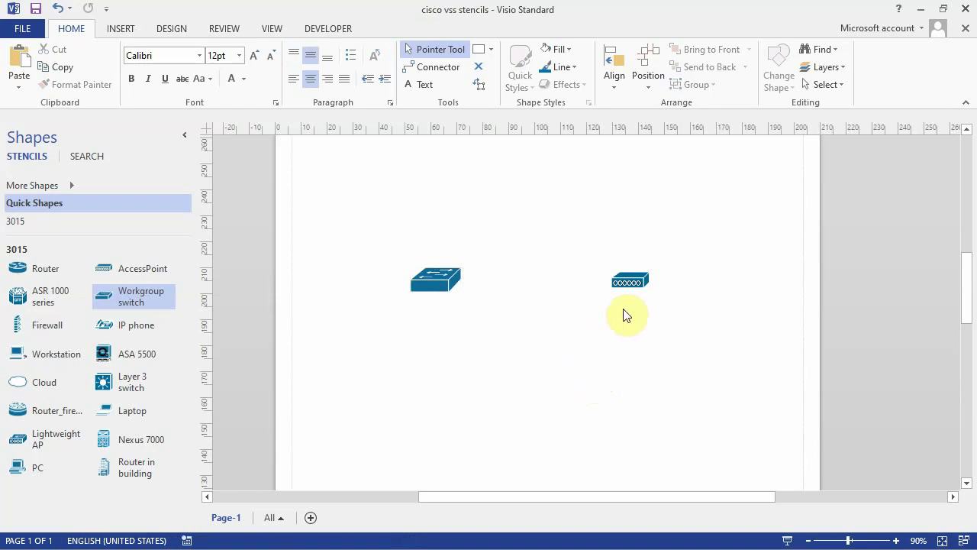
{"action": "mouse_move", "coordinate": [436, 279]}
{"action": "left_mouse_down"}
{"action": "mouse_move", "coordinate": [438, 257]}
{"action": "mouse_move", "coordinate": [433, 275]}
{"action": "left_mouse_up"}
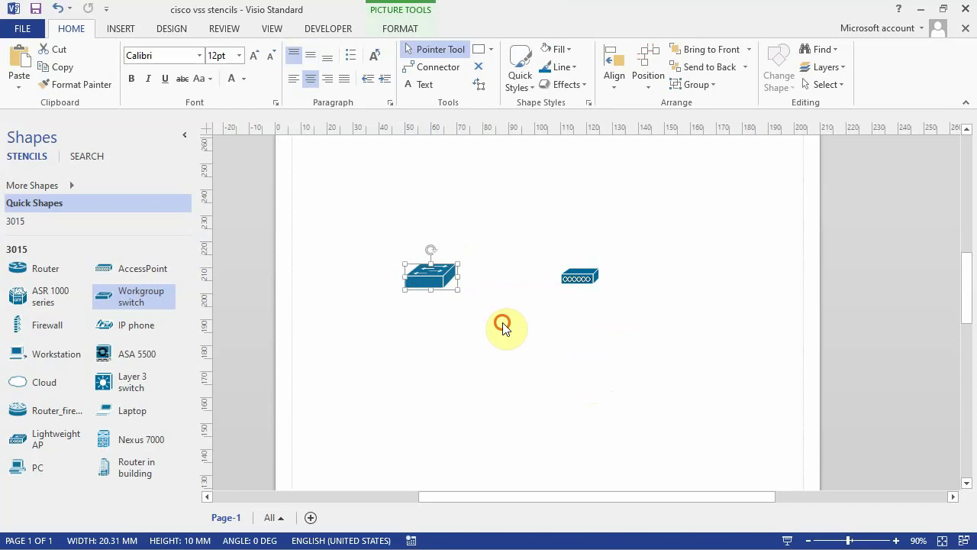
{"action": "left_click", "coordinate": [502, 323]}
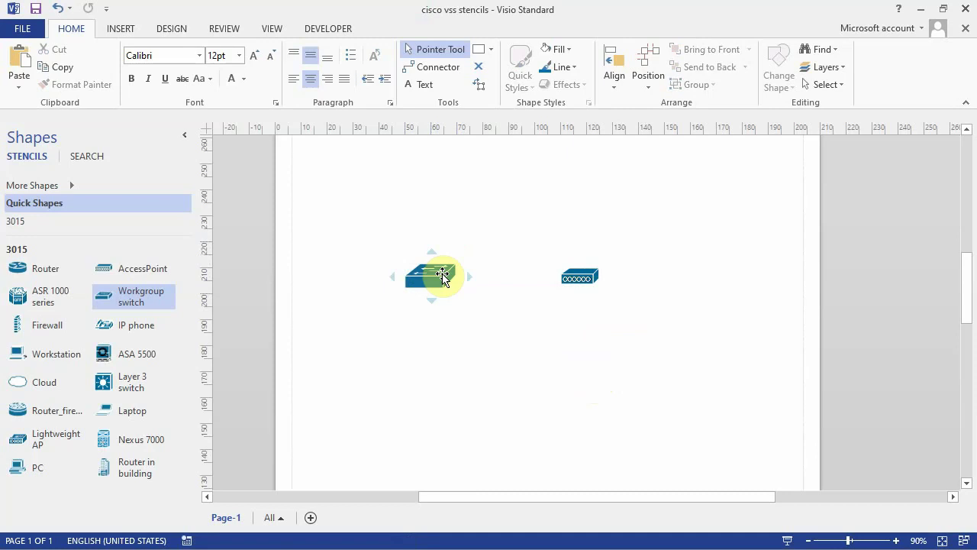
AutoConnect the workgroup switch to the access point and move the access point up to test how the connector follows
{"action": "mouse_move", "coordinate": [468, 277]}
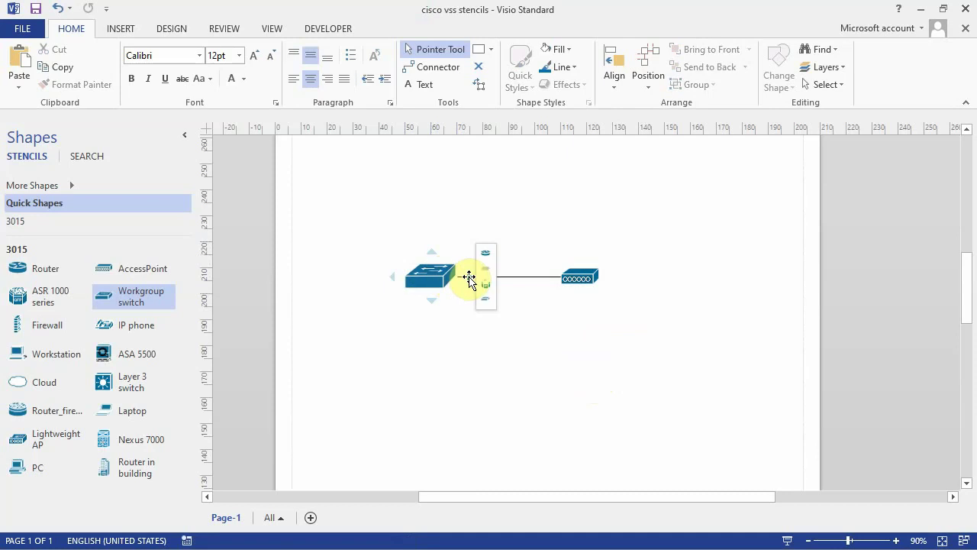
{"action": "left_click", "coordinate": [468, 280]}
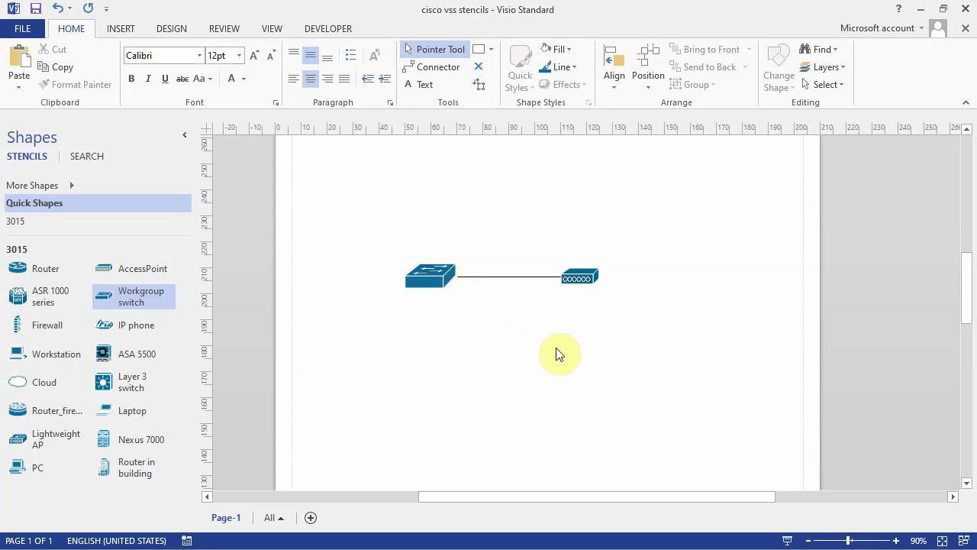
{"action": "mouse_move", "coordinate": [589, 298]}
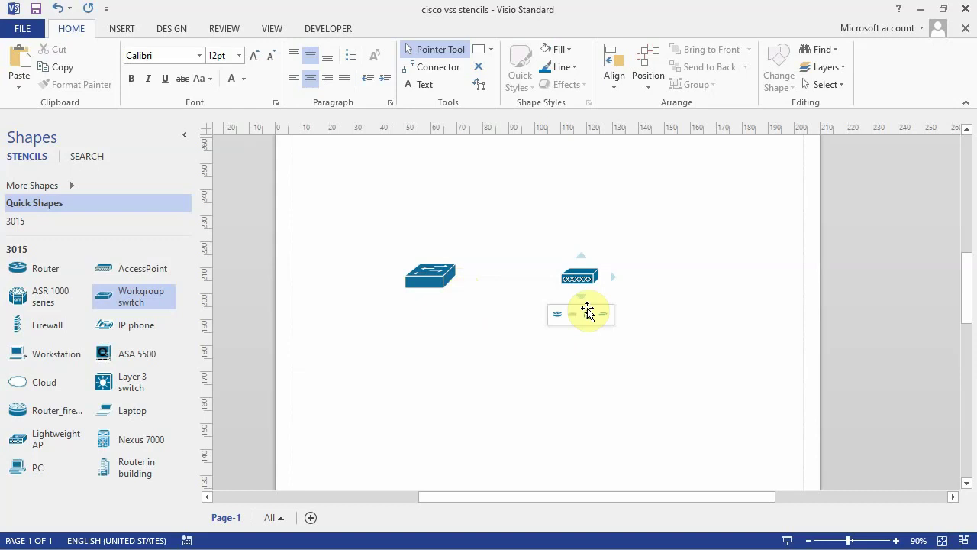
{"action": "left_click_drag", "start_coordinate": [583, 277], "coordinate": [568, 227]}
{"action": "left_click", "coordinate": [669, 307]}
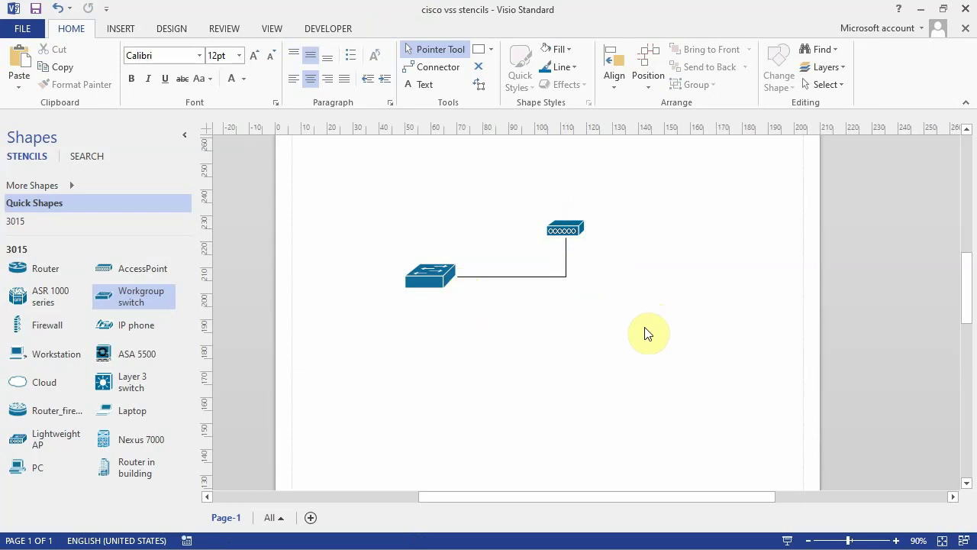
Delete the connector between the two devices and move the access point back down level with the switch
{"action": "left_click", "coordinate": [856, 540]}
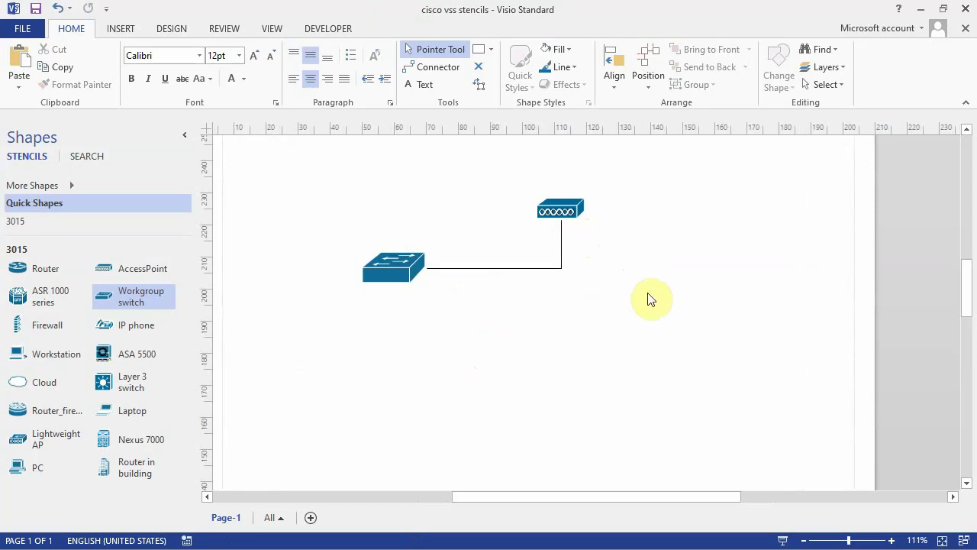
{"action": "left_click", "coordinate": [513, 273]}
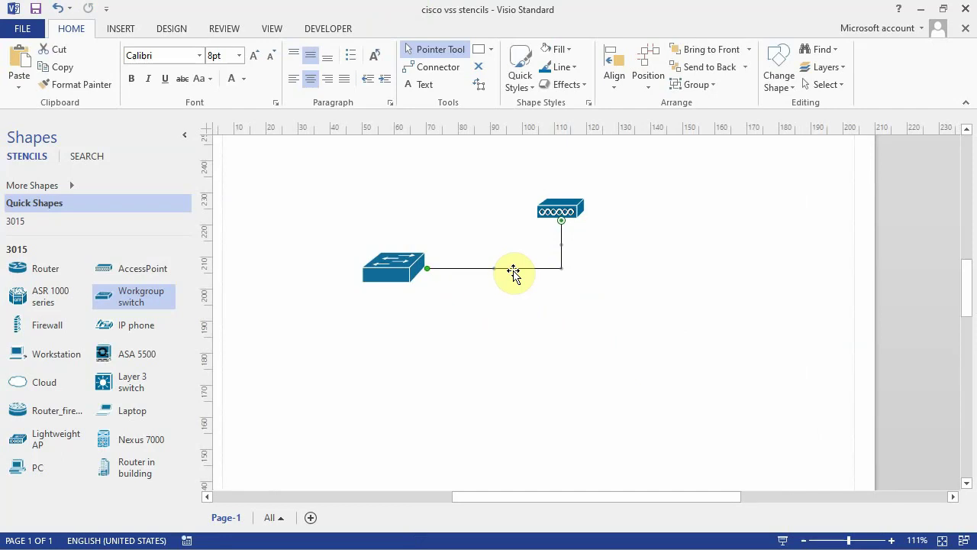
{"action": "key", "text": "Delete"}
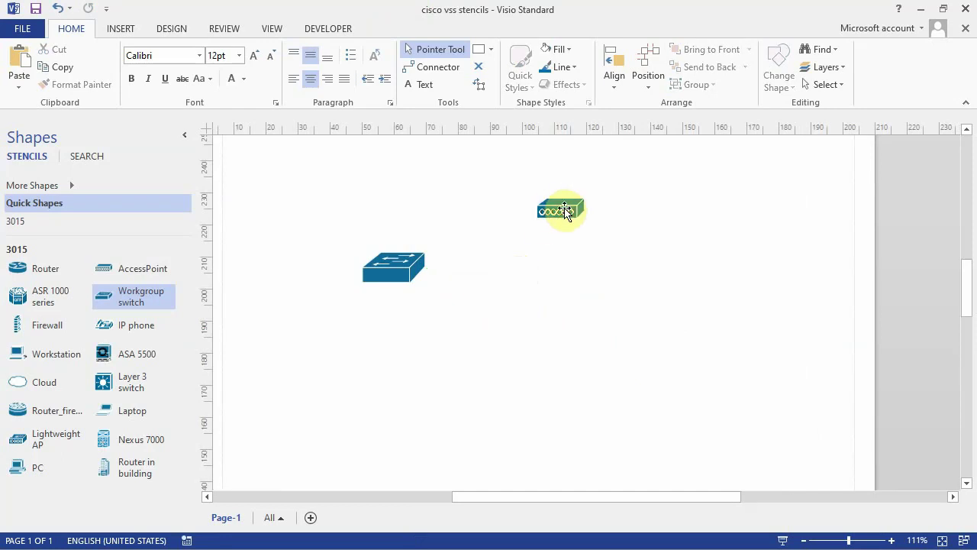
{"action": "left_click_drag", "start_coordinate": [563, 207], "coordinate": [563, 267]}
{"action": "left_click", "coordinate": [485, 342]}
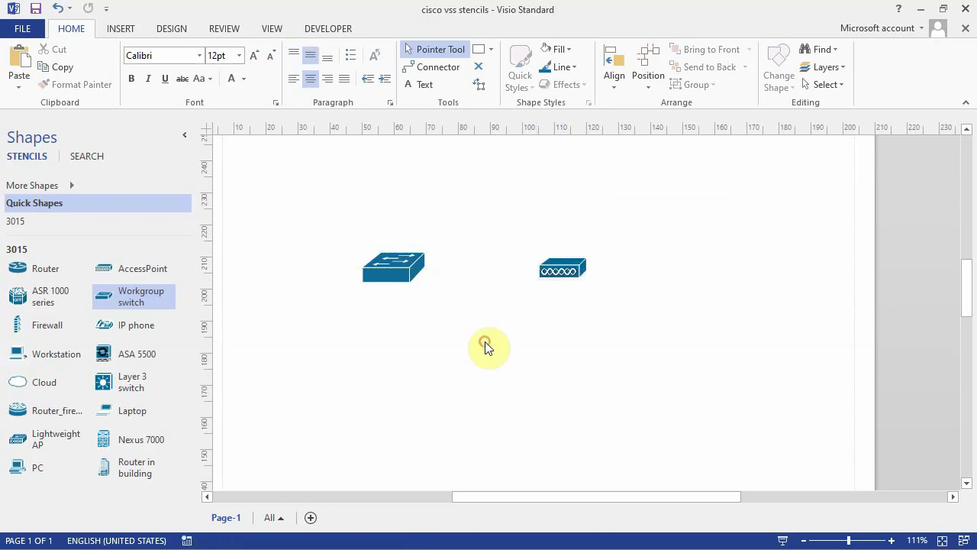
Draw a straight line about 45 mm long from the workgroup switch to the access point and send it to the back
{"action": "left_click", "coordinate": [491, 51]}
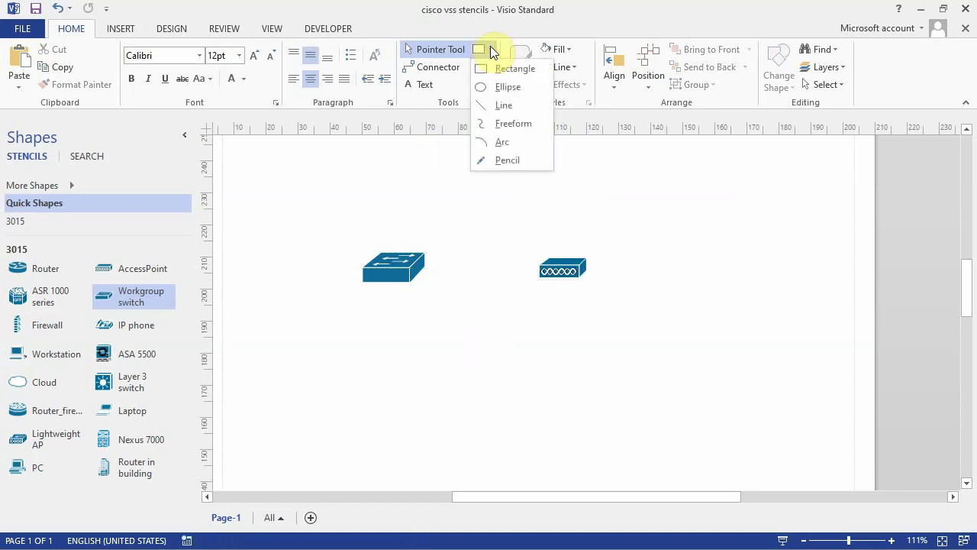
{"action": "left_click", "coordinate": [498, 103]}
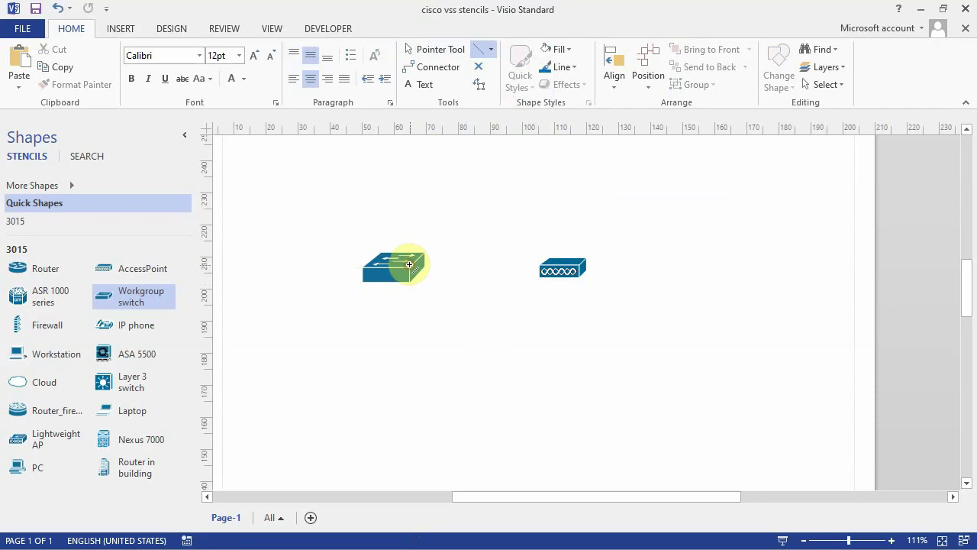
{"action": "left_click_drag", "start_coordinate": [409, 265], "coordinate": [555, 266]}
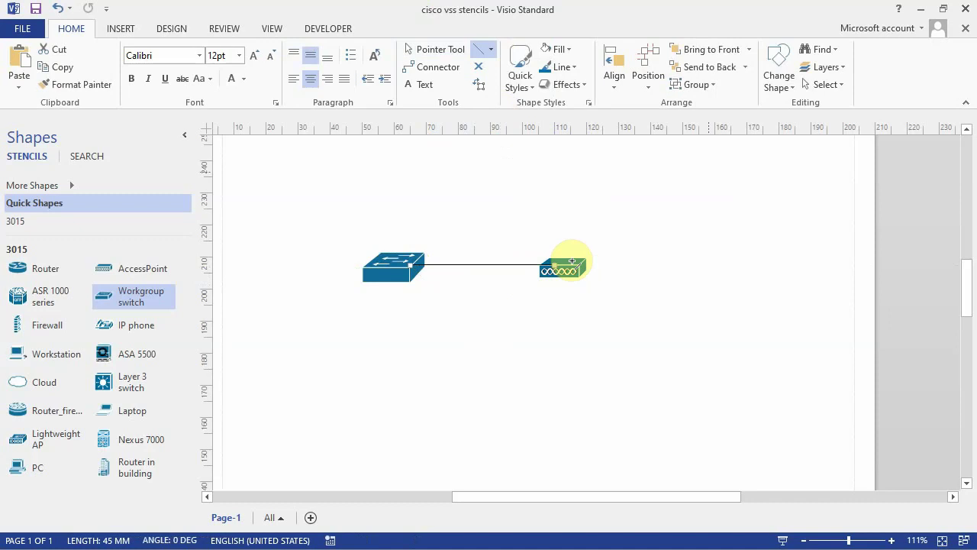
{"action": "left_click", "coordinate": [730, 74]}
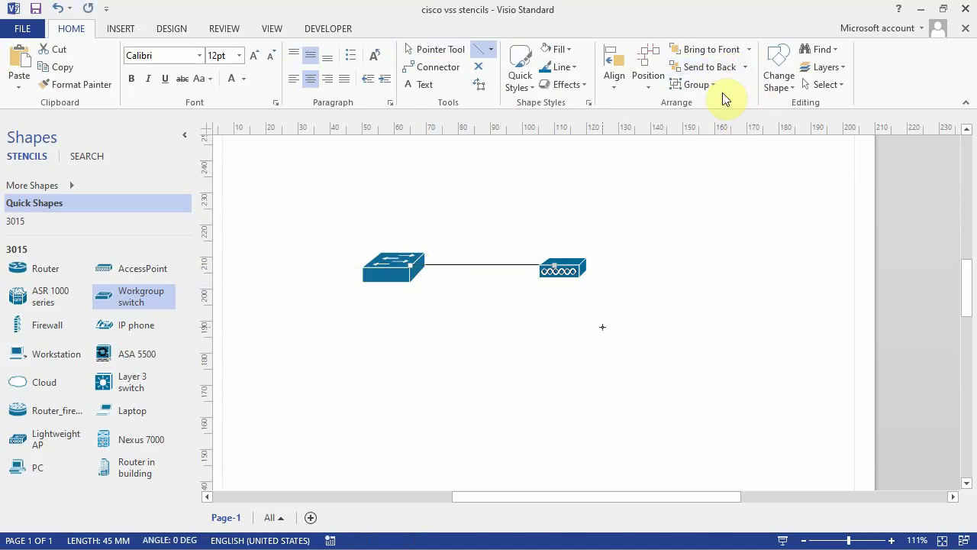
{"action": "left_click", "coordinate": [431, 49]}
{"action": "left_click", "coordinate": [701, 340]}
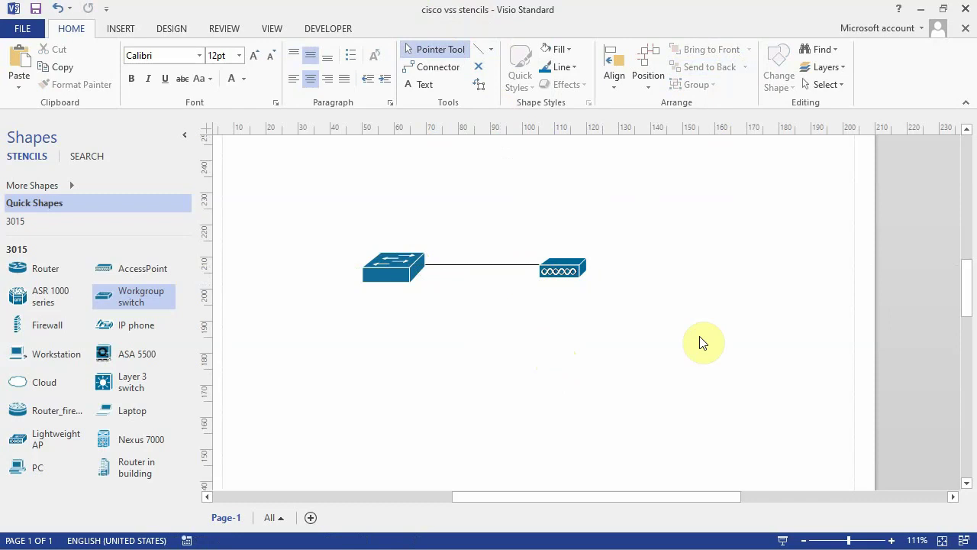
Move the access point up and slightly right, and bring the line's loose end onto it
{"action": "left_click", "coordinate": [890, 541]}
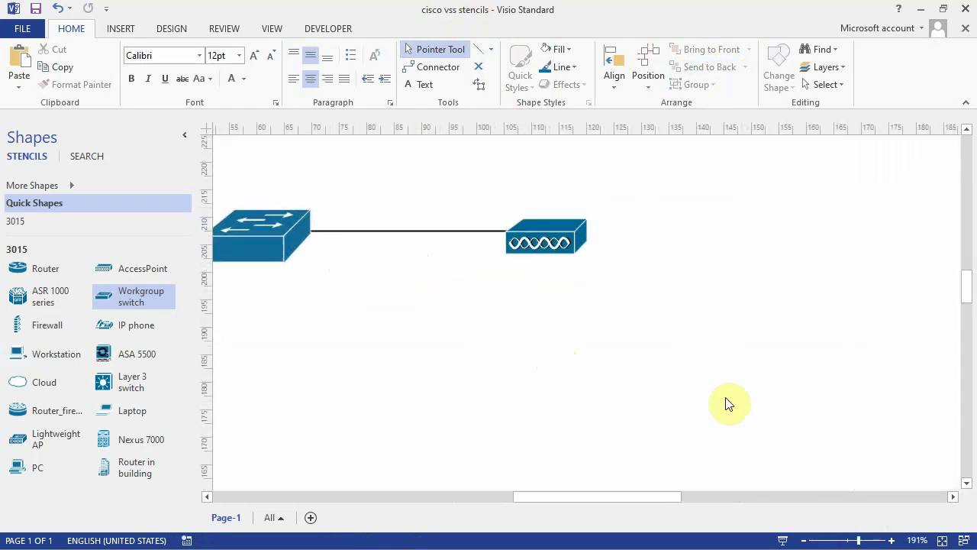
{"action": "mouse_move", "coordinate": [734, 547]}
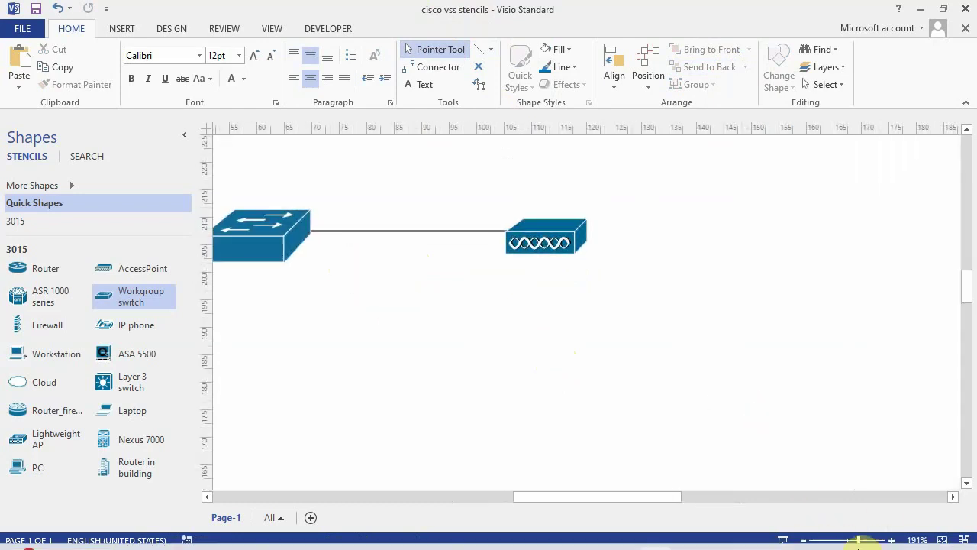
{"action": "left_click", "coordinate": [837, 541]}
{"action": "left_click", "coordinate": [850, 541]}
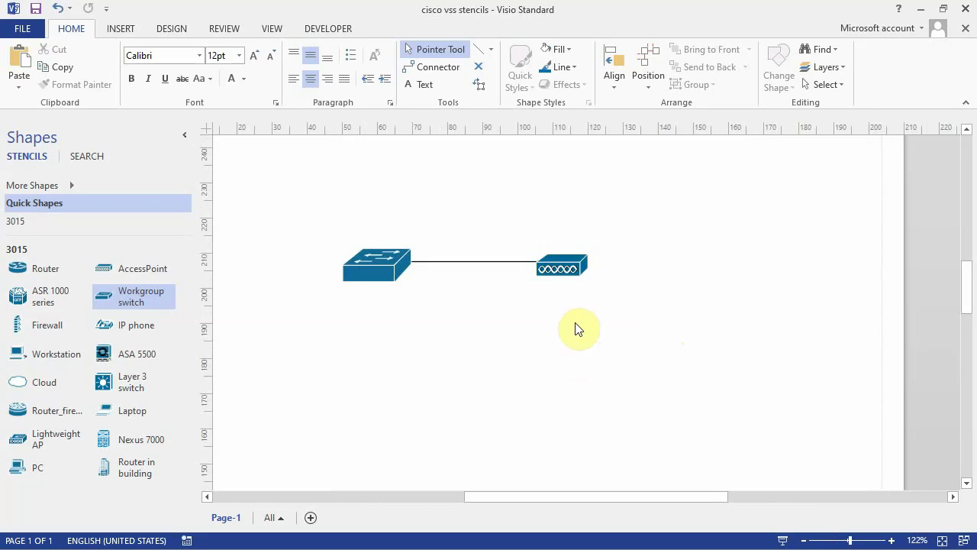
{"action": "left_click_drag", "start_coordinate": [566, 269], "coordinate": [584, 210]}
{"action": "left_click", "coordinate": [672, 312]}
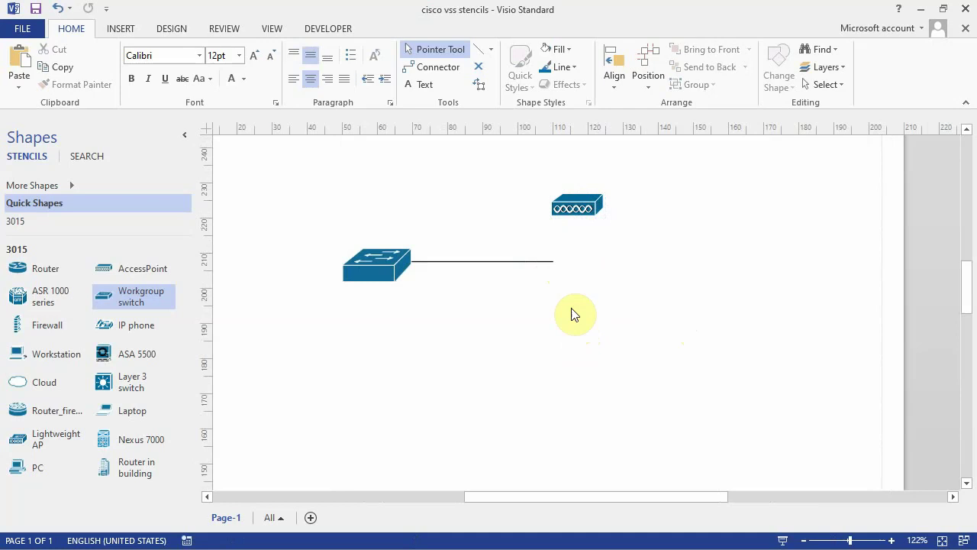
{"action": "left_click_drag", "start_coordinate": [555, 262], "coordinate": [567, 207]}
{"action": "left_click", "coordinate": [650, 293]}
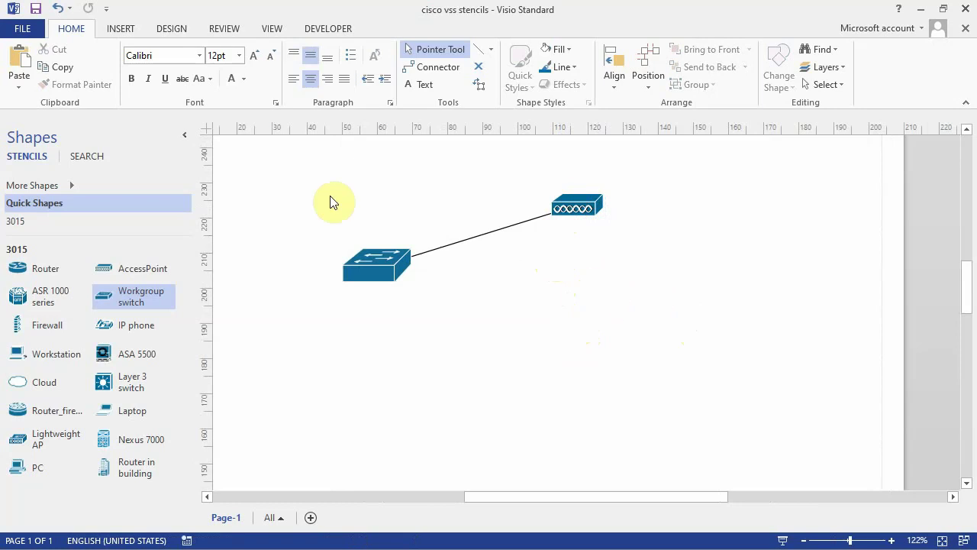
Load the Cisco Catalyst 9000 Switches stencil from My Shapes and browse its shapes
{"action": "left_click", "coordinate": [69, 185]}
{"action": "left_click", "coordinate": [423, 206]}
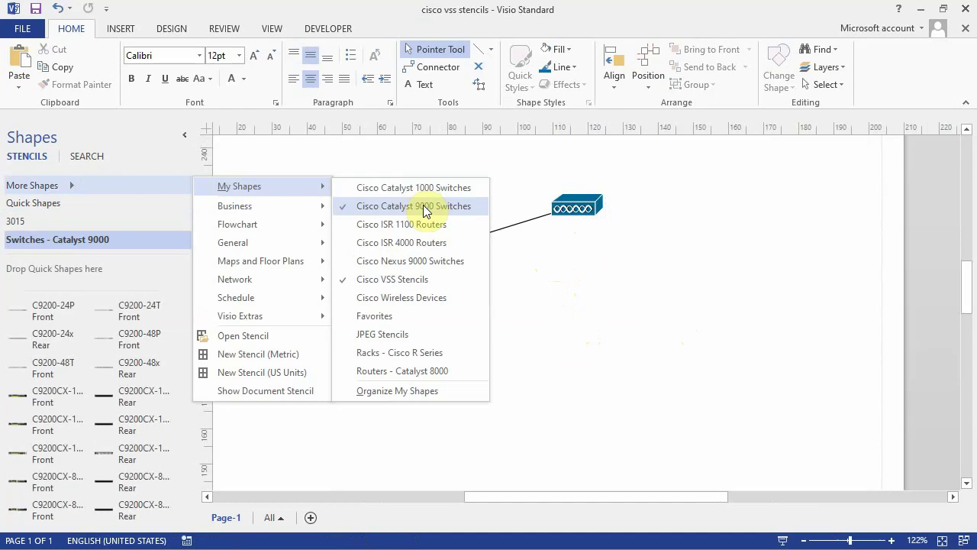
{"action": "left_click", "coordinate": [585, 321]}
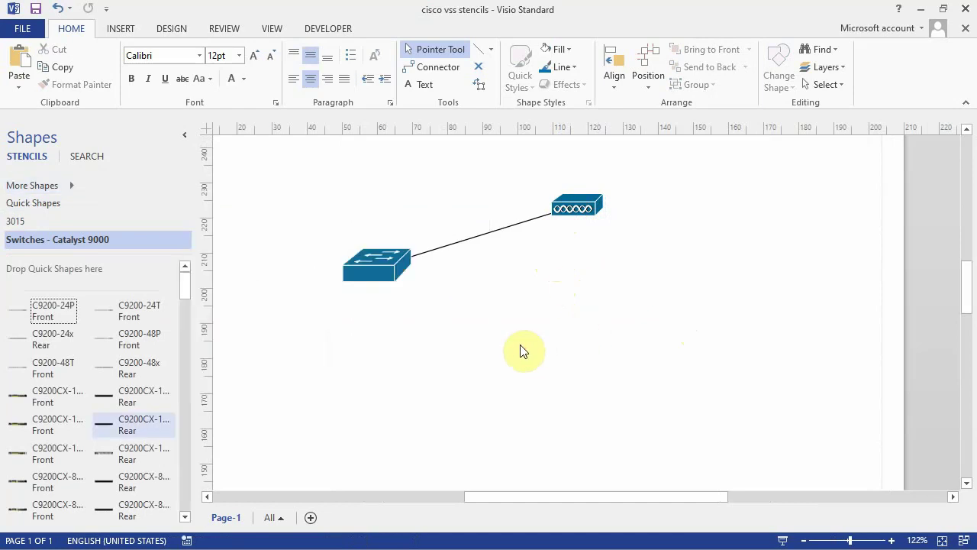
{"action": "left_click", "coordinate": [183, 477]}
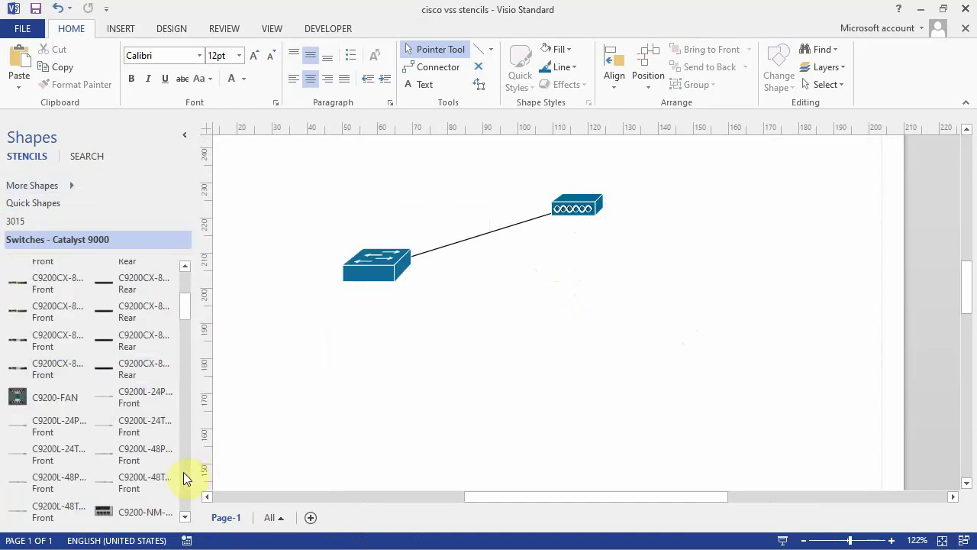
Place two C9300-48S Front switches side by side, level with each other, below the workgroup switch and access point
{"action": "left_click", "coordinate": [183, 474]}
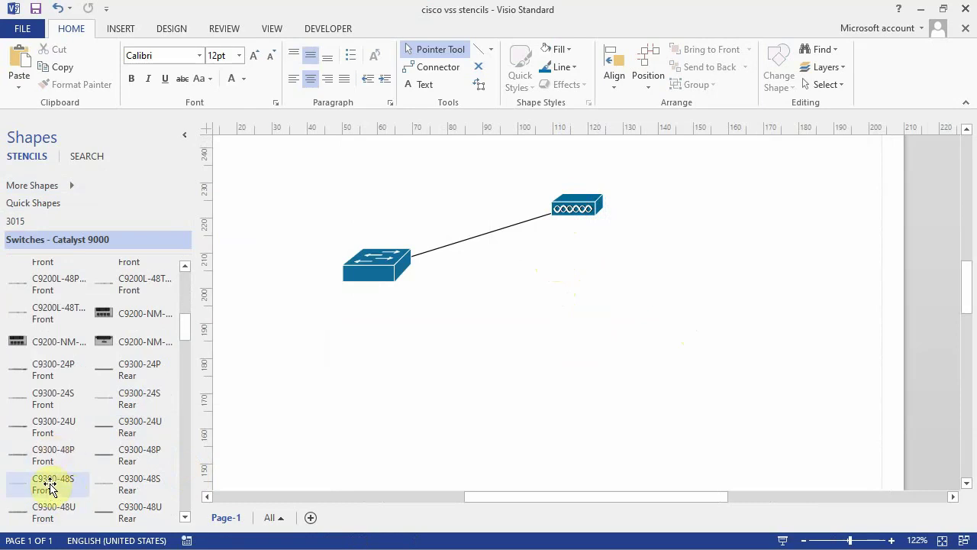
{"action": "left_click_drag", "start_coordinate": [48, 484], "coordinate": [379, 358]}
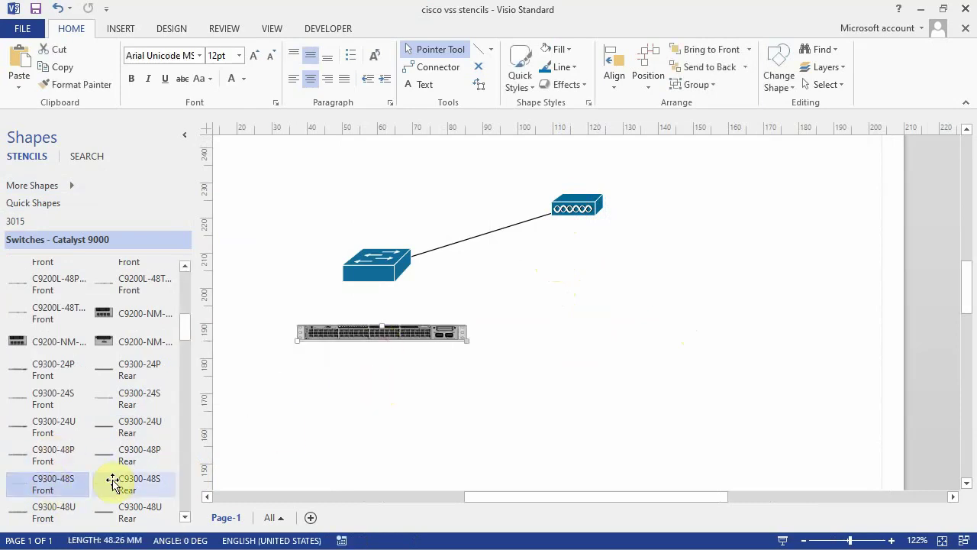
{"action": "left_click_drag", "start_coordinate": [54, 484], "coordinate": [606, 329]}
{"action": "left_click", "coordinate": [551, 424]}
{"action": "left_click", "coordinate": [579, 434]}
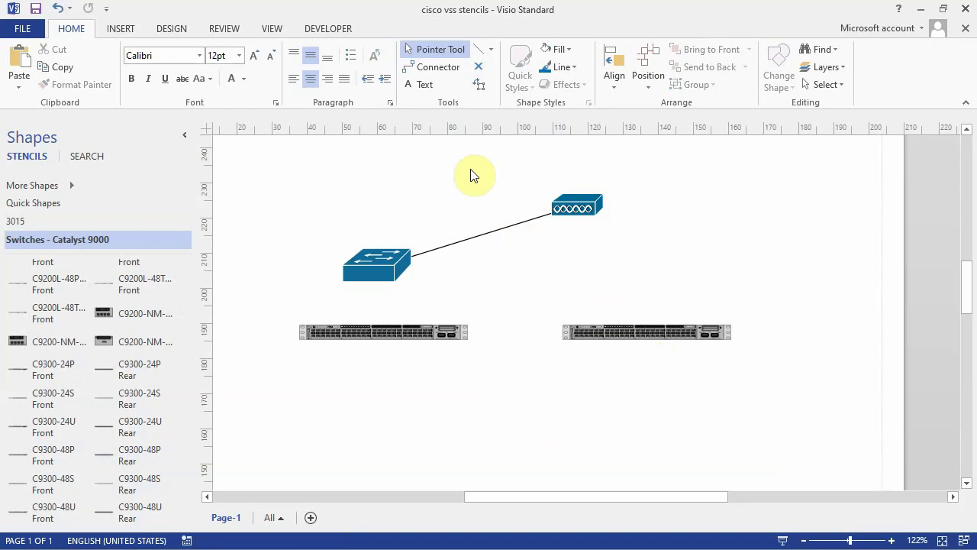
Link the first uplink module port of both C9300-48S switches with a connector and lower its horizontal segment by about 10 mm
{"action": "left_click", "coordinate": [438, 71]}
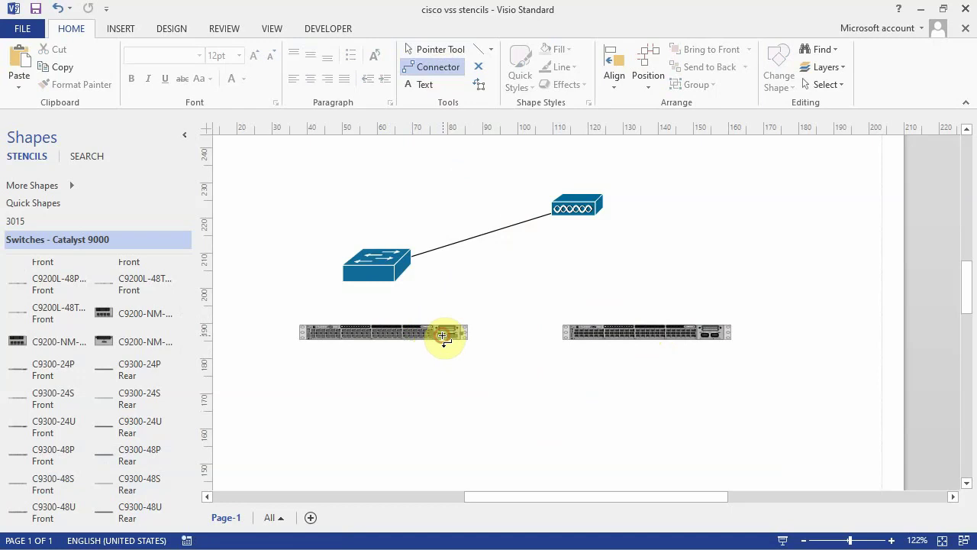
{"action": "left_click_drag", "start_coordinate": [443, 336], "coordinate": [706, 334]}
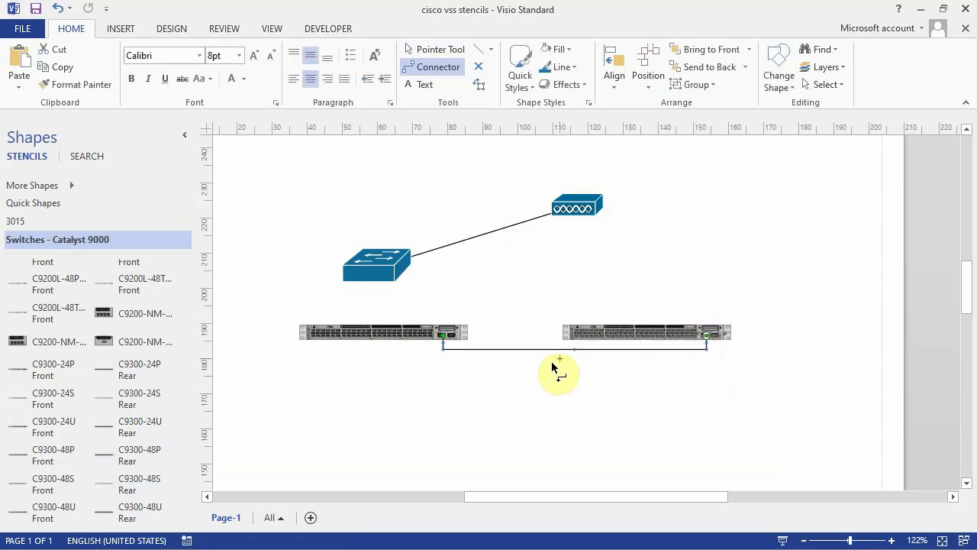
{"action": "left_click", "coordinate": [456, 52]}
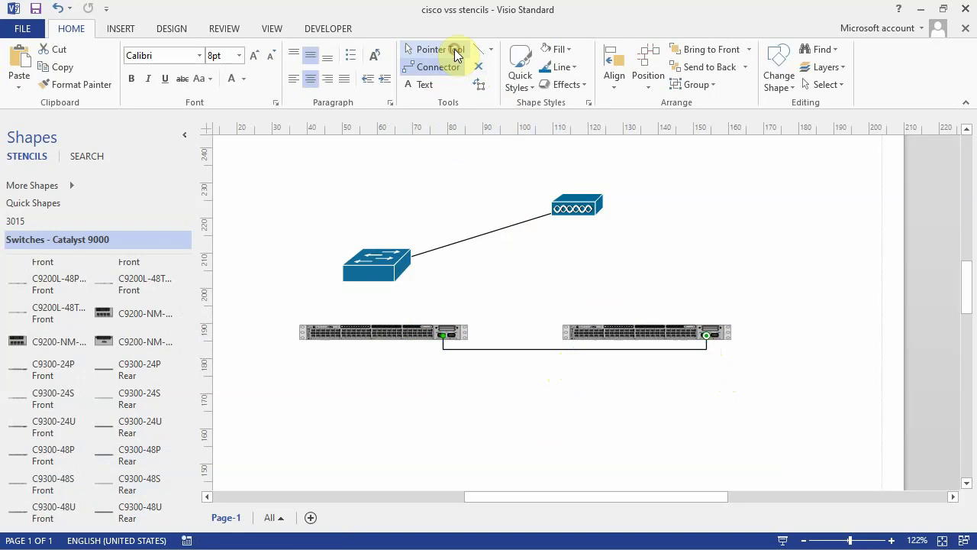
{"action": "left_click", "coordinate": [576, 347]}
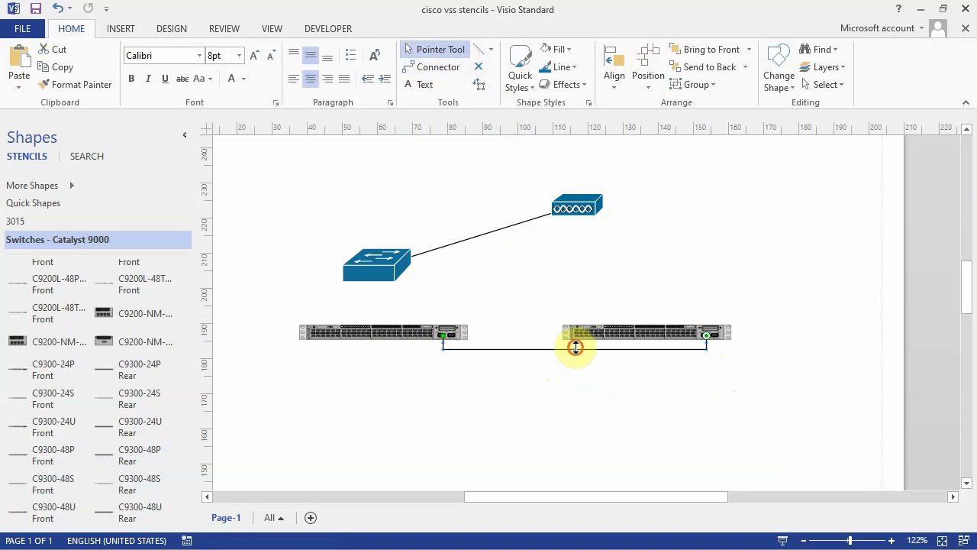
{"action": "left_click_drag", "start_coordinate": [576, 347], "coordinate": [584, 384]}
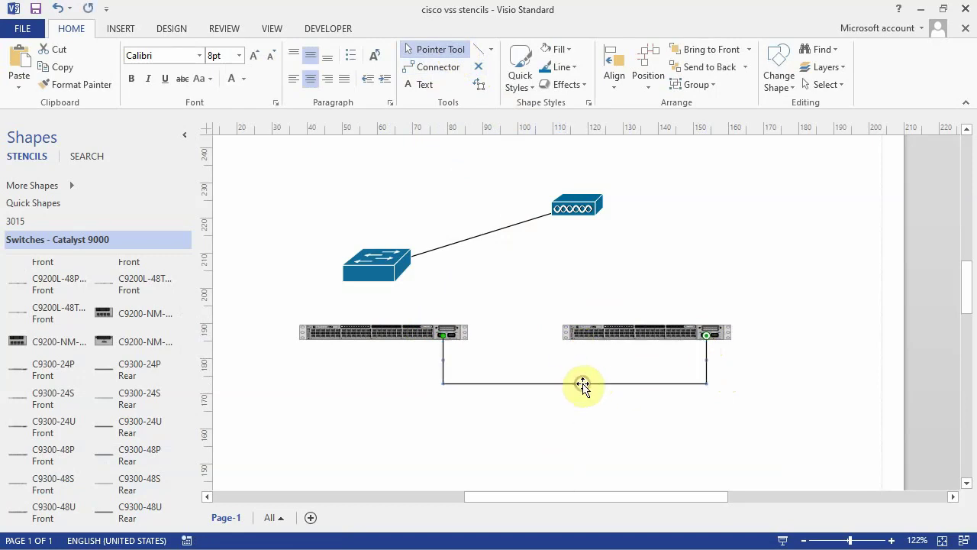
{"action": "left_click", "coordinate": [827, 374]}
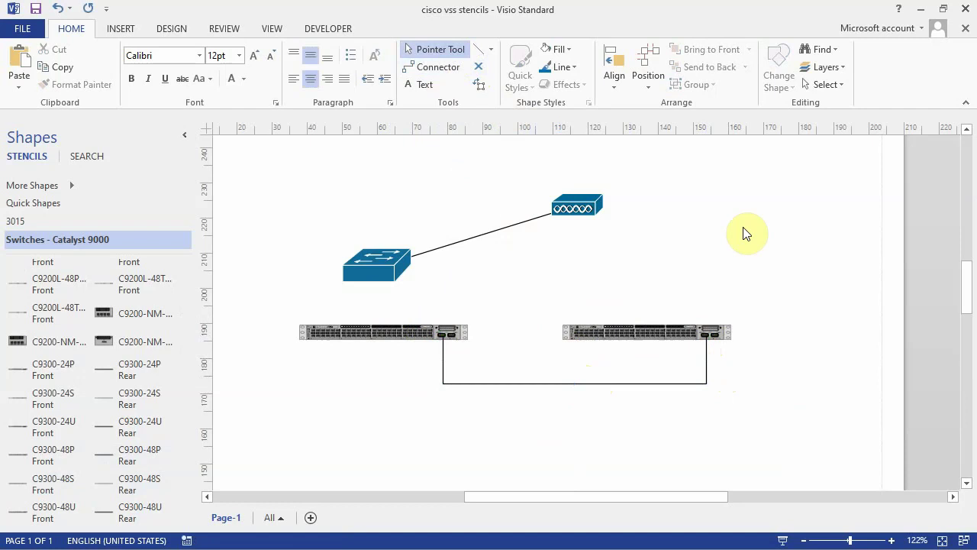